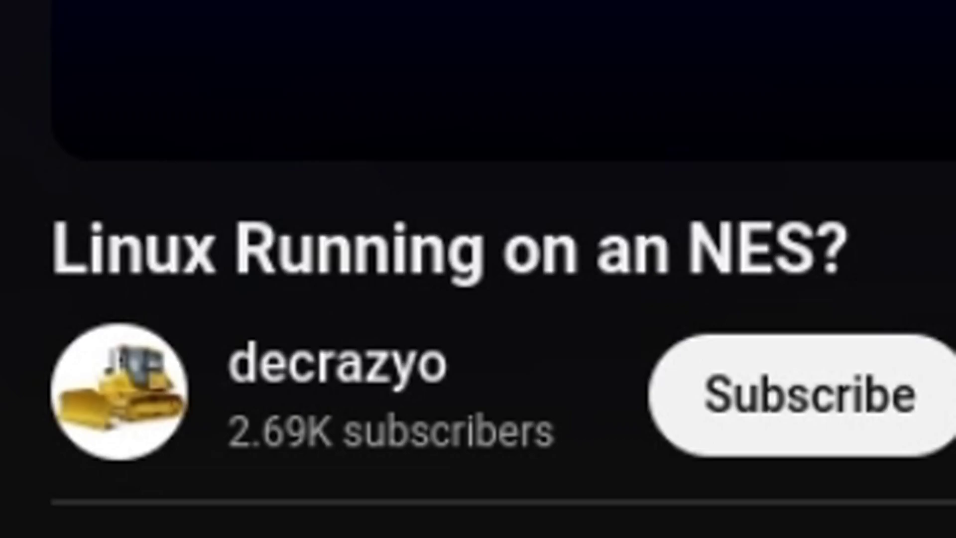
Begin a video comment reading "Umm ... actually, the Family Computer is nothing like the NES and Linux is completely different from UNIX! I've been a Linux kernel"
{"action": "type", "text": "Umm ... actually, the Fam"}
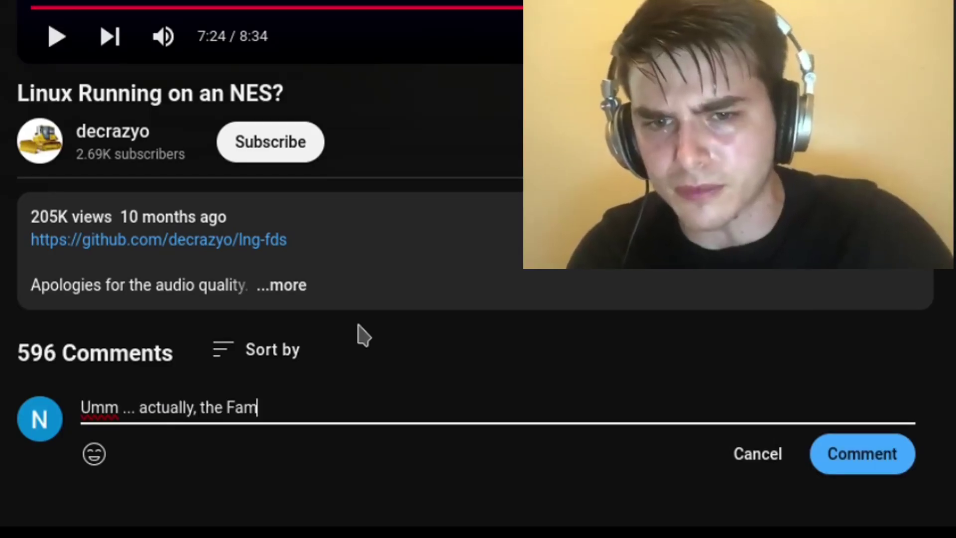
{"action": "type", "text": "ily Computer is nothing like the NES and Linux is complet"}
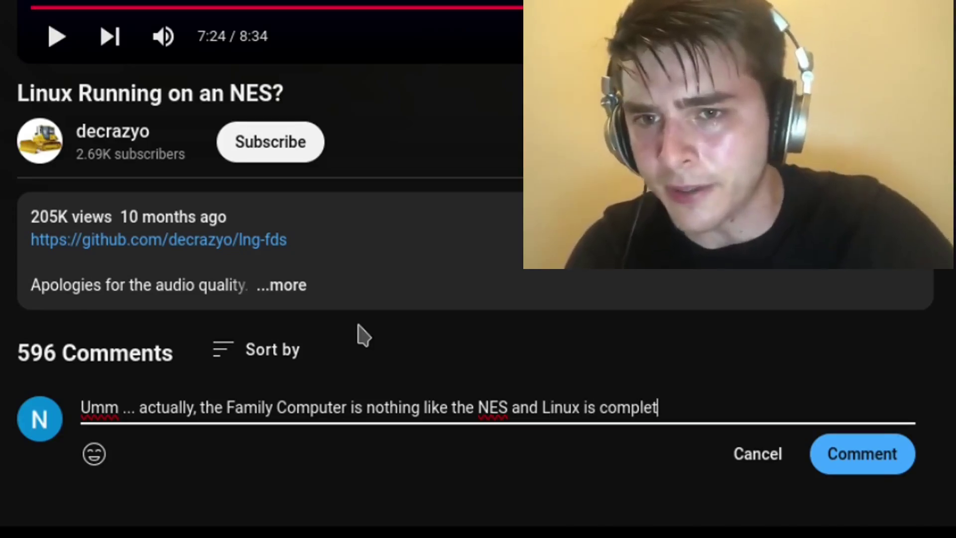
{"action": "type", "text": "ely different from UNIX! I've been a Linux kernel"}
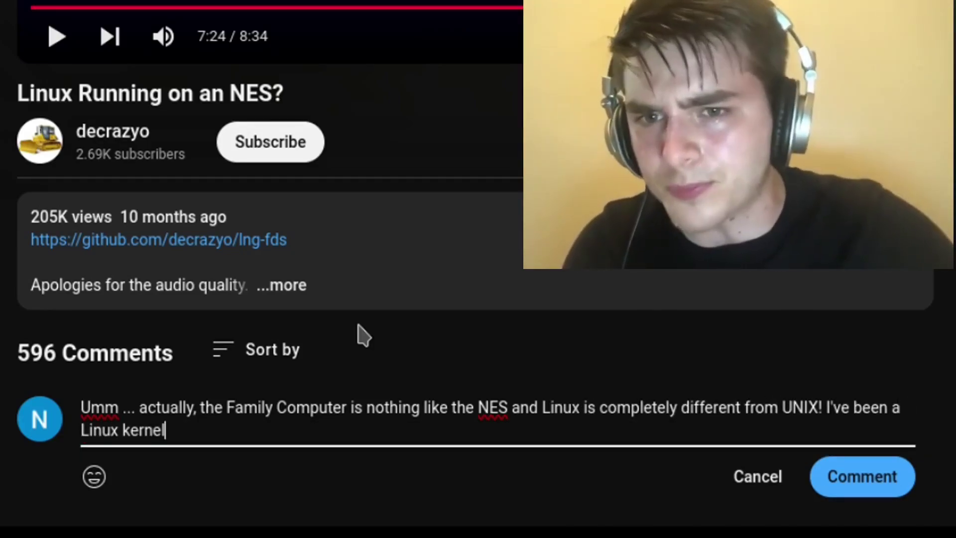
Continue the comment with "maintainer for 20 years and I'm APPALLED, sir, that you would even consider equating the two!!! Thumbs down!"
{"action": "type", "text": " maintainer for 2 we"}
{"action": "key", "text": "BackSpace"}
{"action": "key", "text": "BackSpace"}
{"action": "type", "text": "mo"}
{"action": "key", "text": "BackSpace"}
{"action": "key", "text": "BackSpace"}
{"action": "key", "text": "BackSpace"}
{"action": "type", "text": "0 years and I'm APPALLED, sir, that you would even "}
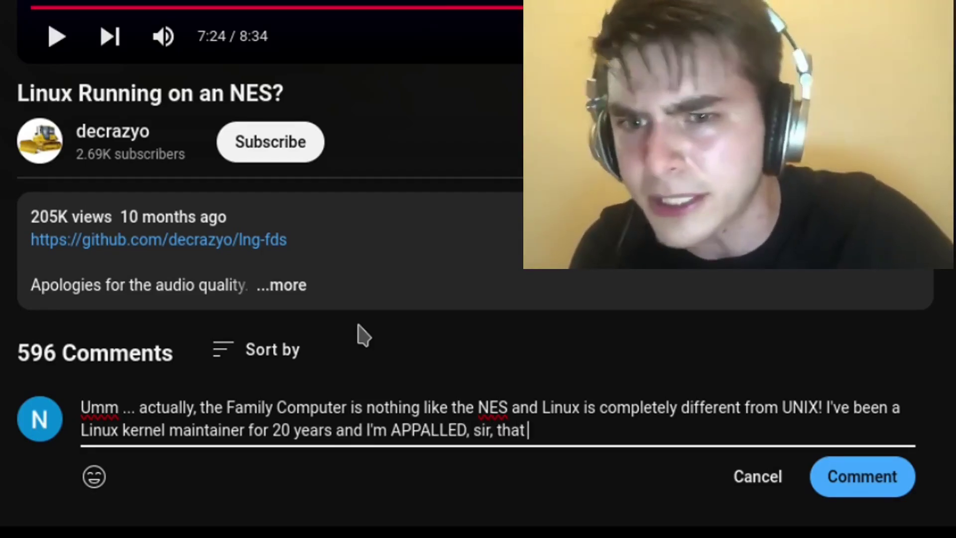
{"action": "type", "text": "consider equating the two!!! Thumbs down! "}
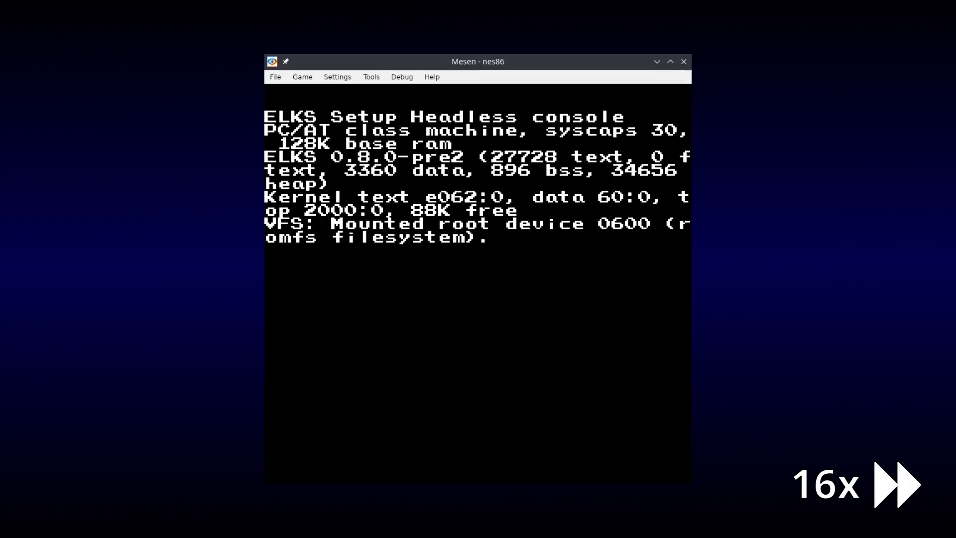
On a cleared ELKS console, echo "Hellorld" and rerun that command with "rld" replaced by ", World"
{"action": "type", "text": "clear"}
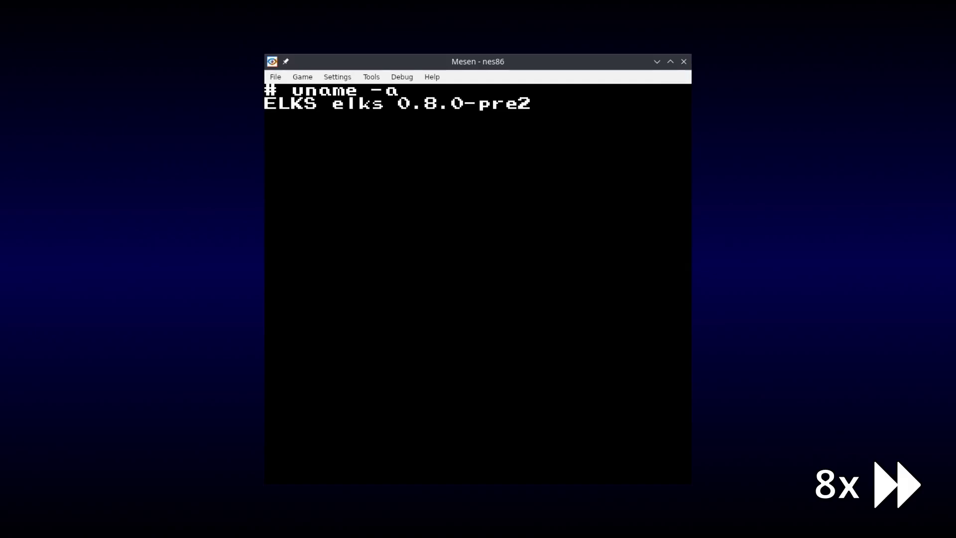
{"action": "type", "text": "ech"}
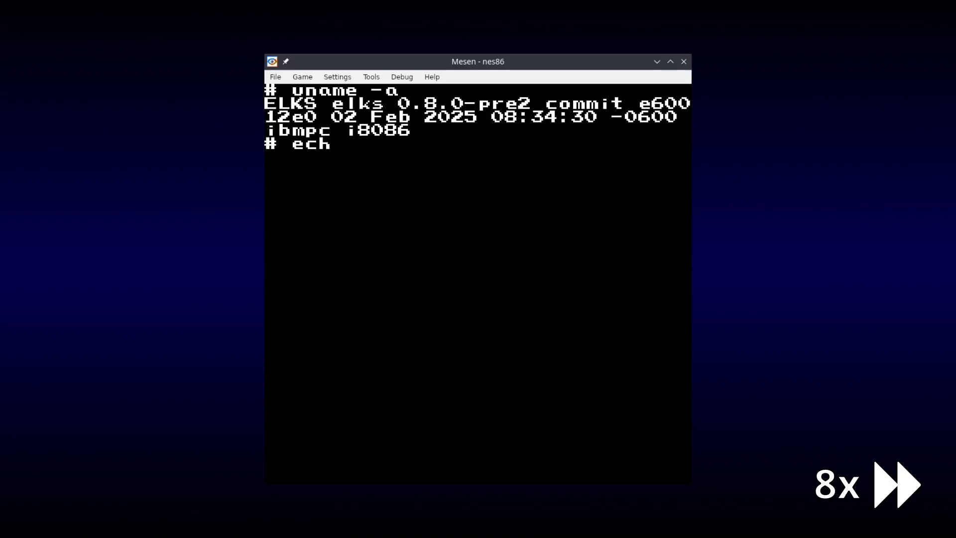
{"action": "type", "text": "o Hellorld"}
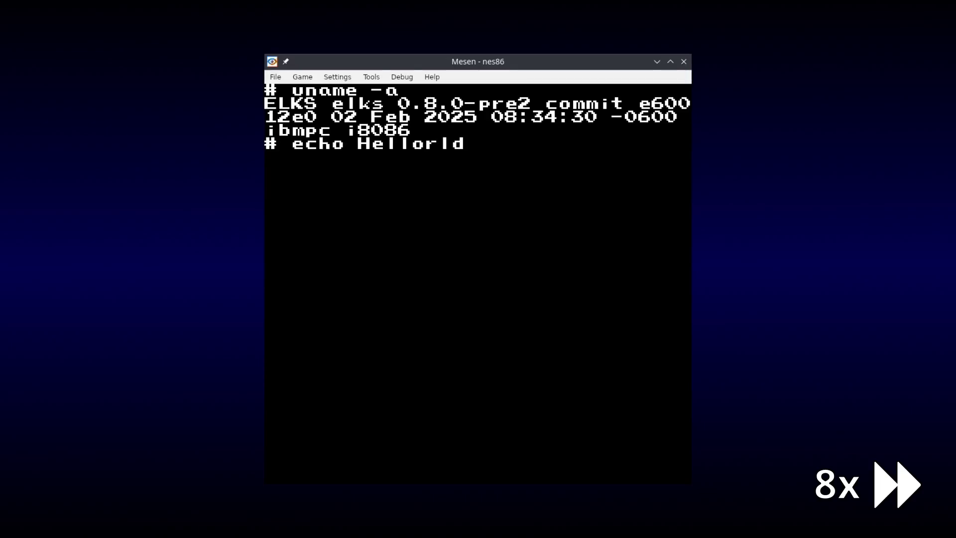
{"action": "key", "text": "Return"}
{"action": "type", "text": "^rld^, World"}
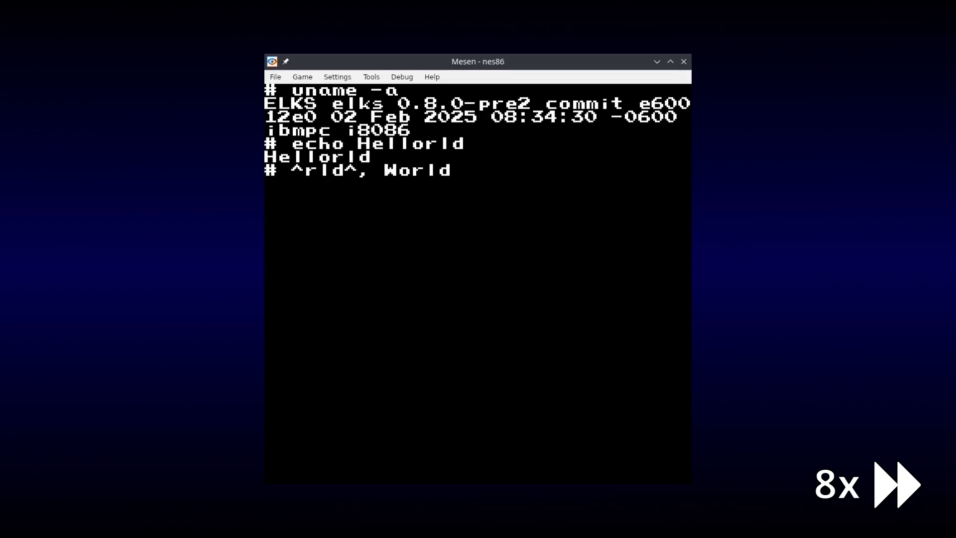
{"action": "key", "text": "Return"}
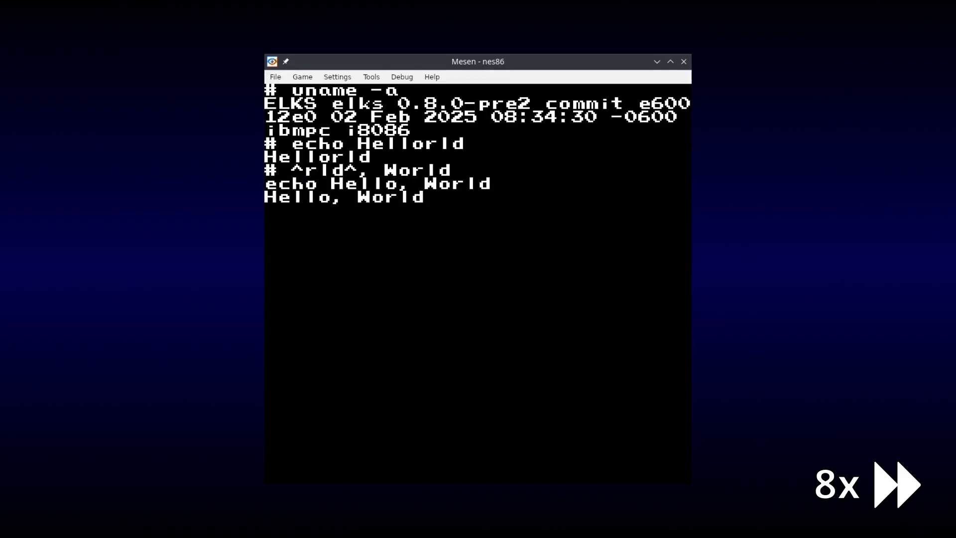
Print the current working directory and list its contents
{"action": "type", "text": "pwd"}
{"action": "key", "text": "Return"}
{"action": "type", "text": "ls"}
{"action": "key", "text": "Return"}
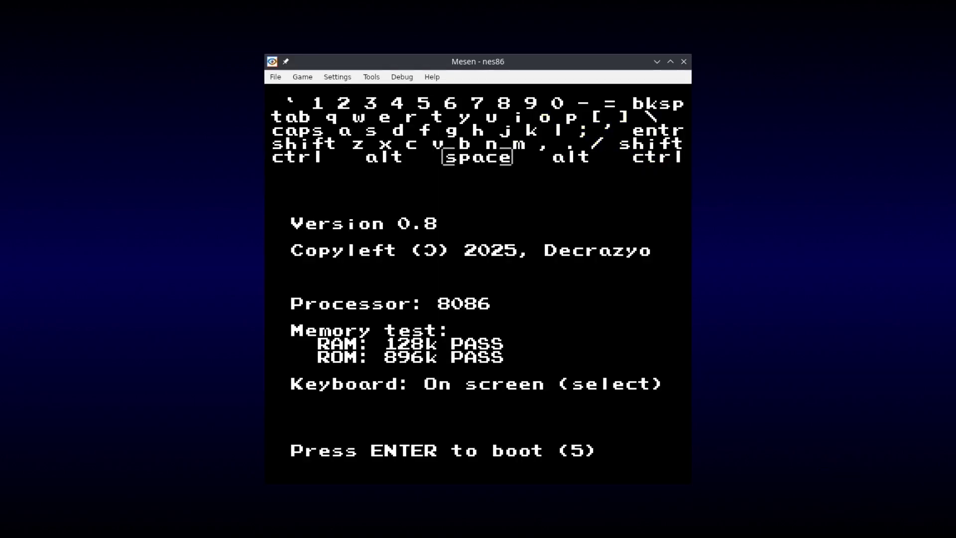
Boot ELKS from the NES86 start screen by choosing enter on the on-screen keyboard
{"action": "key", "text": "Right"}
{"action": "key", "text": "Right"}
{"action": "key", "text": "Up"}
{"action": "key", "text": "Up"}
{"action": "key", "text": "Return"}
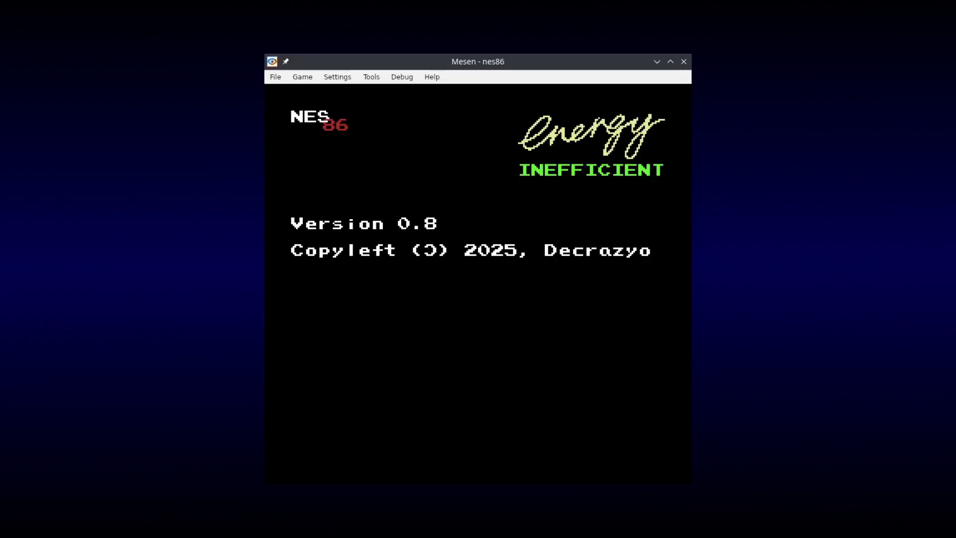
{"action": "key", "text": "q"}
{"action": "key", "text": "Up"}
{"action": "key", "text": "Up"}
{"action": "key", "text": "Right"}
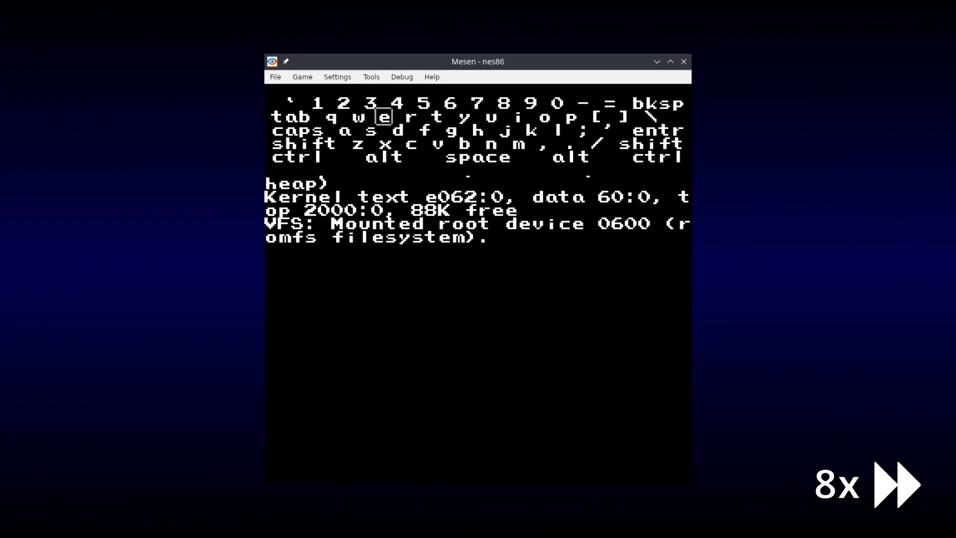
{"action": "key", "text": "Down"}
{"action": "key", "text": "Down"}
{"action": "key", "text": "Right"}
{"action": "key", "text": "Up"}
{"action": "key", "text": "Right"}
{"action": "key", "text": "Right"}
{"action": "key", "text": "Right"}
{"action": "key", "text": "Right"}
{"action": "key", "text": "Down"}
{"action": "key", "text": "Right"}
{"action": "key", "text": "Down"}
{"action": "key", "text": "Left"}
{"action": "key", "text": "Left"}
{"action": "key", "text": "Up"}
{"action": "key", "text": "Right"}
{"action": "key", "text": "Right"}
{"action": "key", "text": "Right"}
{"action": "key", "text": "Return"}
{"action": "key", "text": "Left"}
{"action": "key", "text": "Left"}
{"action": "key", "text": "Left"}
{"action": "key", "text": "Left"}
{"action": "key", "text": "Left"}
{"action": "key", "text": "Left"}
{"action": "key", "text": "Return"}
{"action": "key", "text": "Up"}
{"action": "key", "text": "Up"}
{"action": "key", "text": "Right"}
{"action": "key", "text": "Down"}
{"action": "key", "text": "Right"}
{"action": "key", "text": "Down"}
{"action": "key", "text": "Down"}
{"action": "key", "text": "Left"}
{"action": "key", "text": "Left"}
{"action": "key", "text": "Up"}
{"action": "key", "text": "Return"}
{"action": "key", "text": "Right"}
{"action": "key", "text": "Right"}
{"action": "key", "text": "Right"}
{"action": "key", "text": "Right"}
{"action": "key", "text": "Right"}
{"action": "key", "text": "Right"}
{"action": "key", "text": "Up"}
{"action": "key", "text": "Up"}
{"action": "key", "text": "Return"}
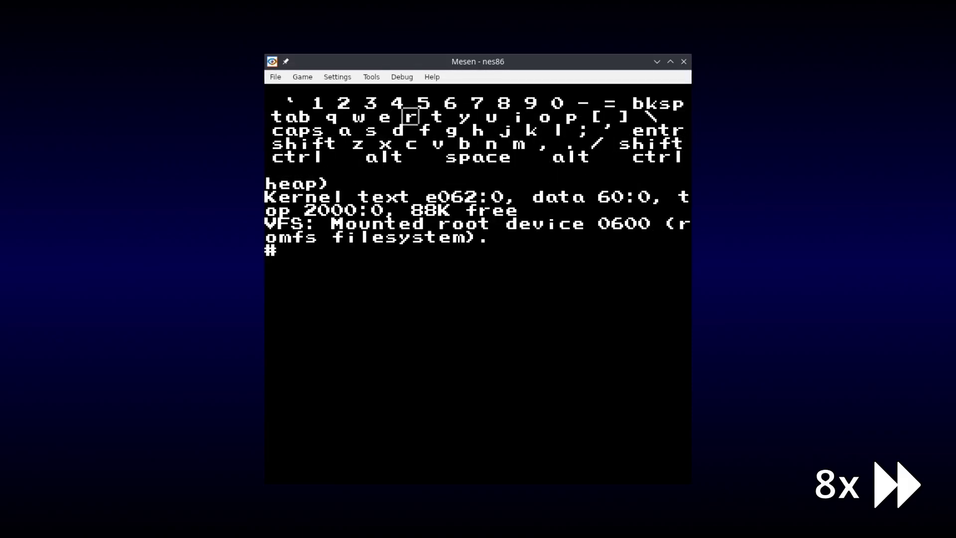
Run the command "echo Hello, World" at the ELKS prompt using the on-screen keyboard
{"action": "type", "text": "echo Hello, World"}
{"action": "key", "text": "Return"}
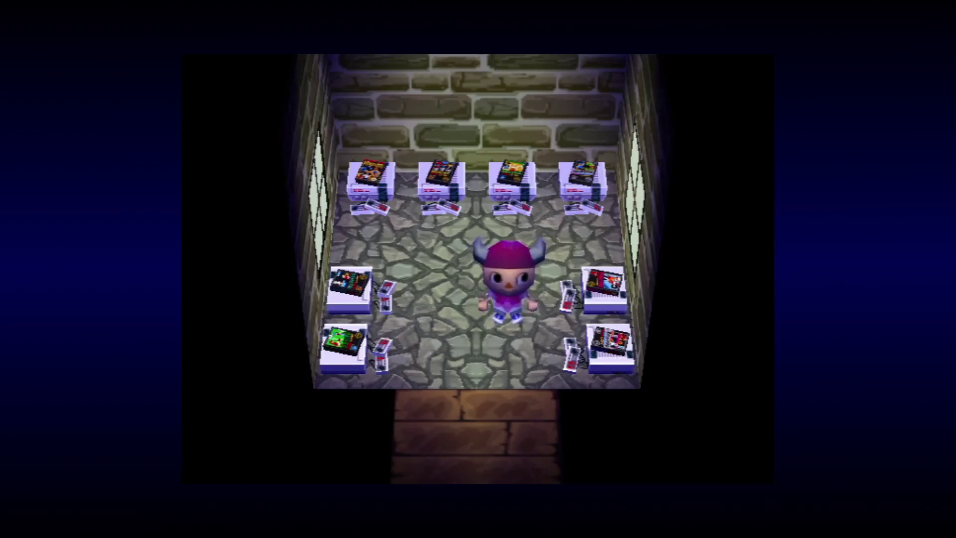
Open the inventory in Animal Crossing and drop the leaf item from the first slot into the room
{"action": "key", "text": "Return"}
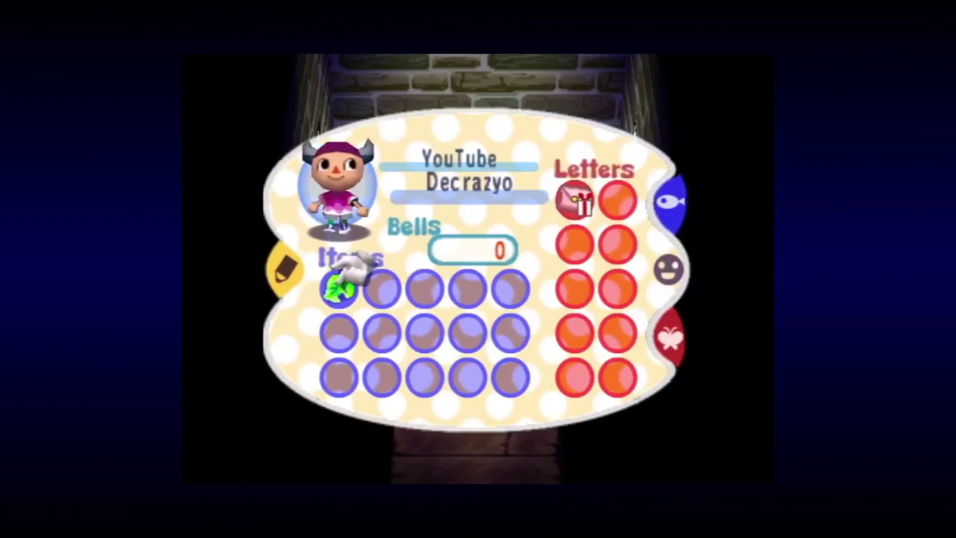
{"action": "key", "text": "Return"}
{"action": "key", "text": "Down"}
{"action": "key", "text": "Return"}
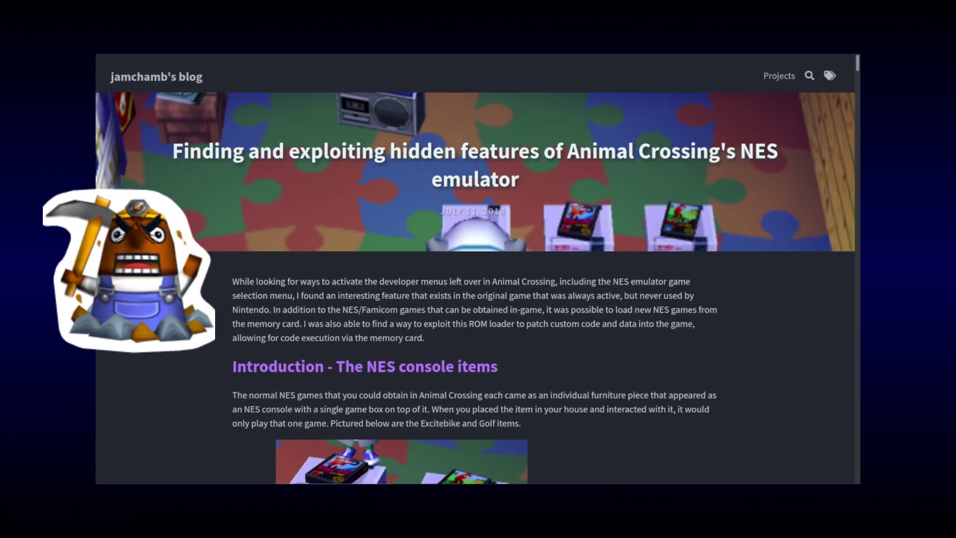
Read through the blog post on finding and exploiting hidden features of Animal Crossing's NES emulator
{"action": "scroll", "coordinate": [476, 269], "scroll_direction": "down", "scroll_amount": 20}
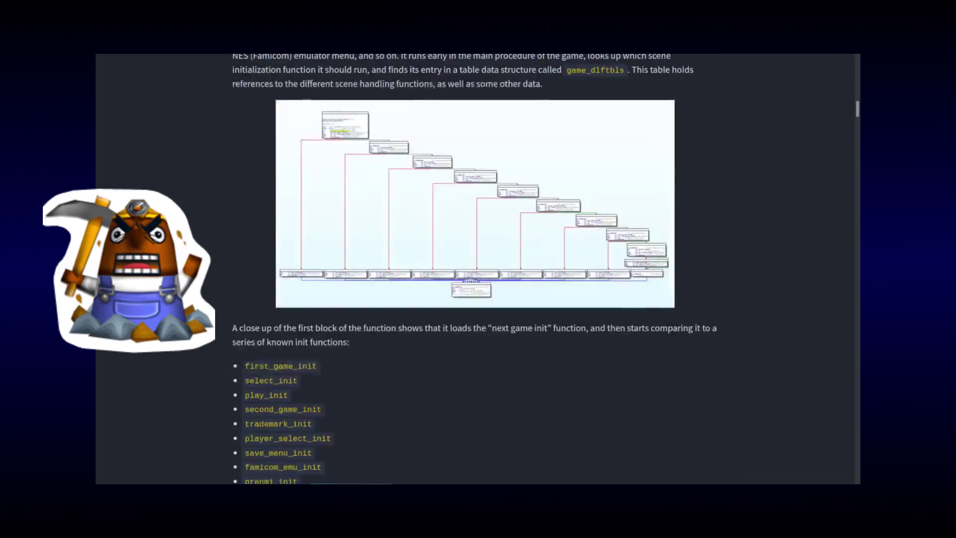
{"action": "scroll", "coordinate": [476, 269], "scroll_direction": "down", "scroll_amount": 20}
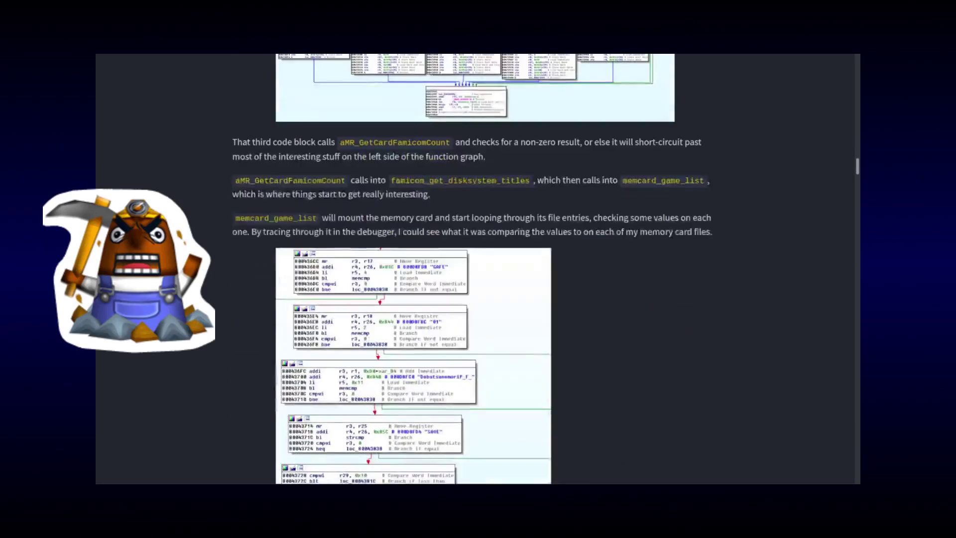
{"action": "scroll", "coordinate": [475, 269], "scroll_direction": "down", "scroll_amount": 20}
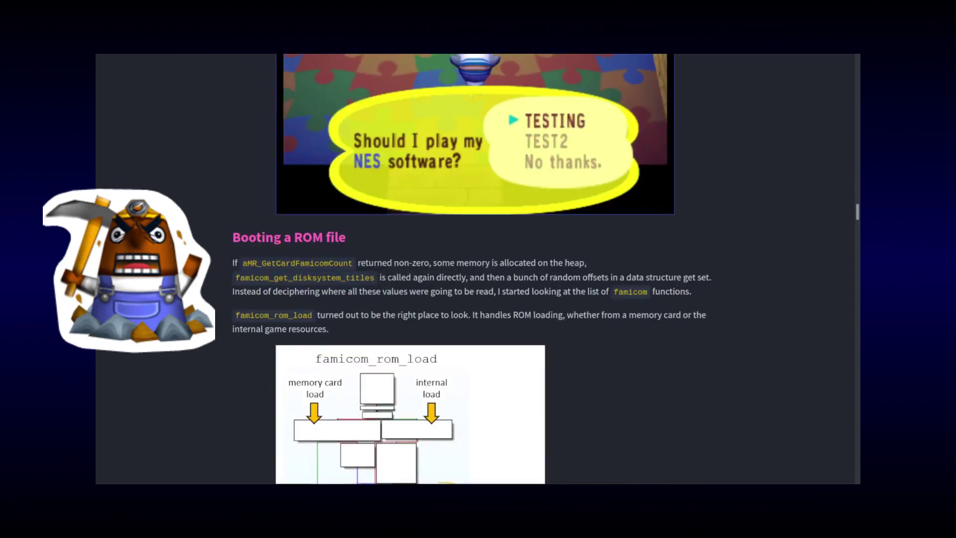
{"action": "scroll", "coordinate": [475, 269], "scroll_direction": "down", "scroll_amount": 20}
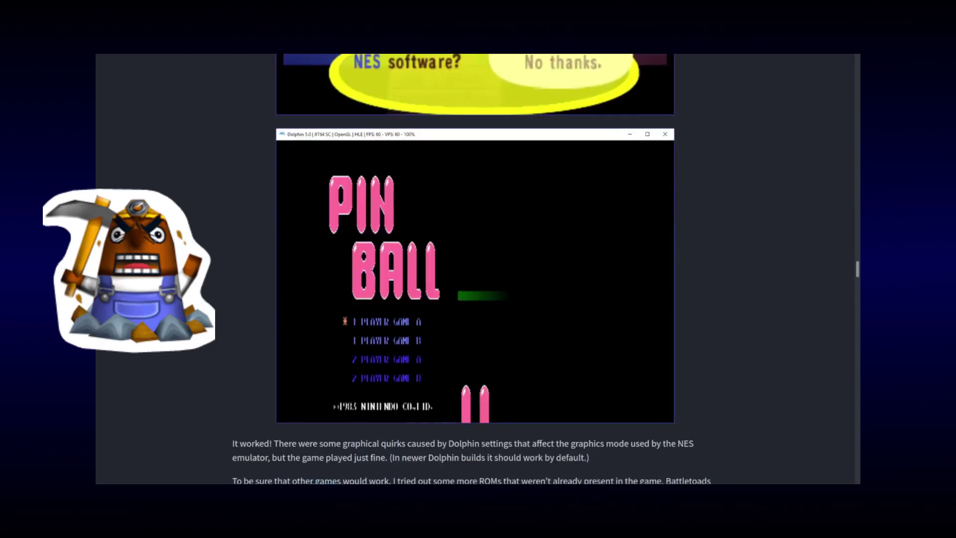
{"action": "scroll", "coordinate": [476, 269], "scroll_direction": "down", "scroll_amount": 20}
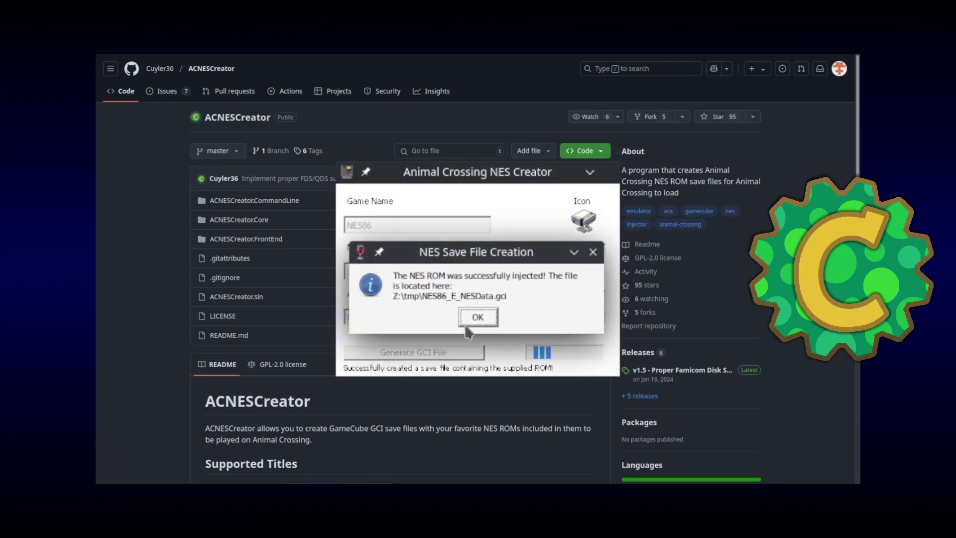
Dismiss the NES save file creation notice and start playing NES86 on the console in Animal Crossing
{"action": "left_click", "coordinate": [473, 319]}
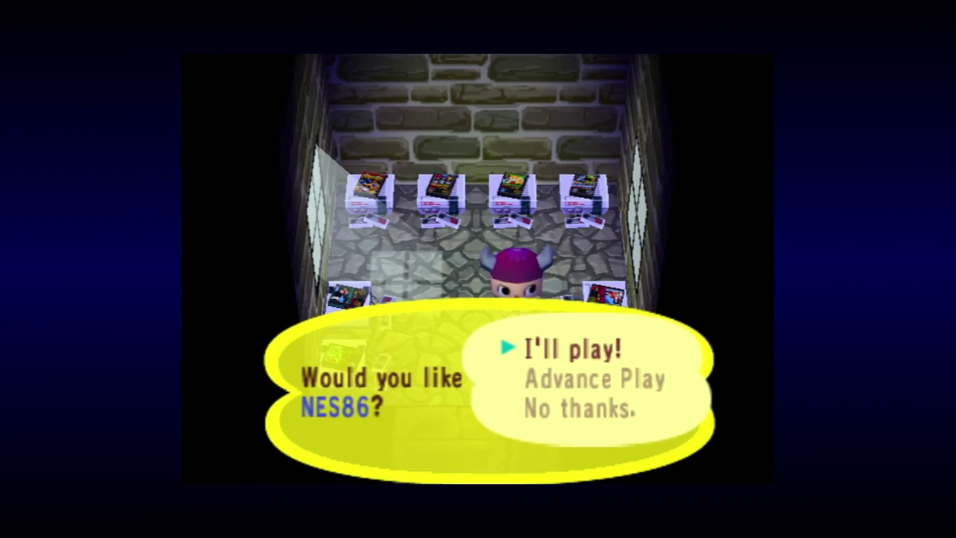
{"action": "key", "text": "x"}
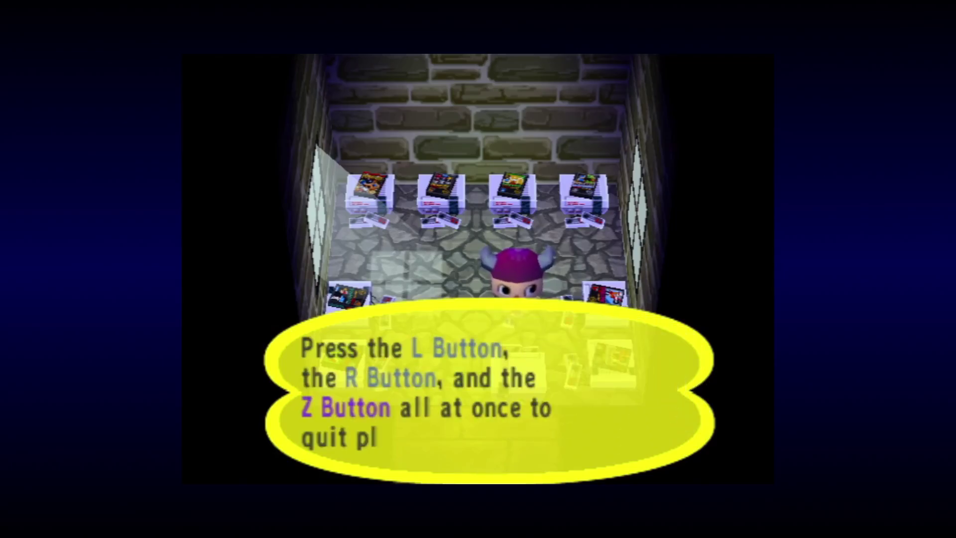
{"action": "key", "text": "x"}
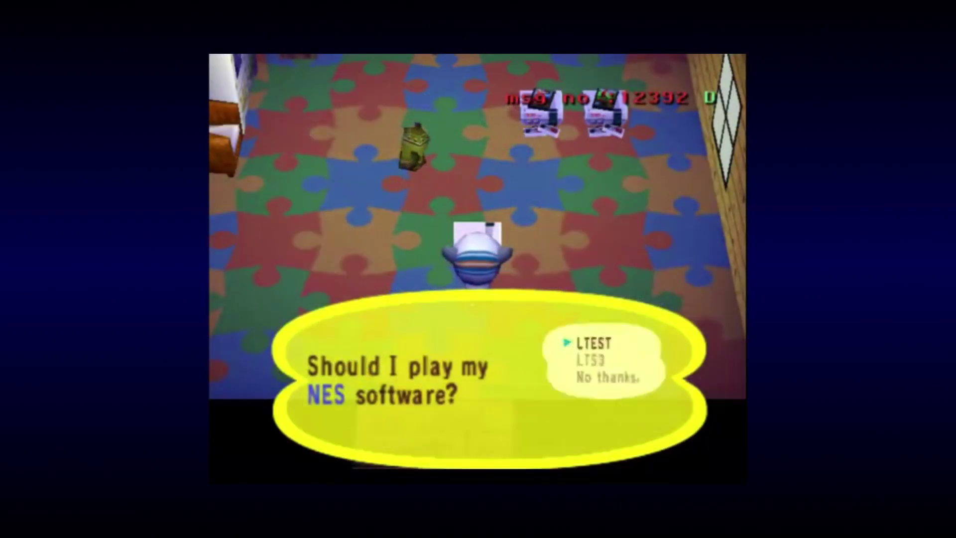
Choose LTS3 as the NES software to play on the in-game console
{"action": "key", "text": "Down"}
{"action": "key", "text": "Return"}
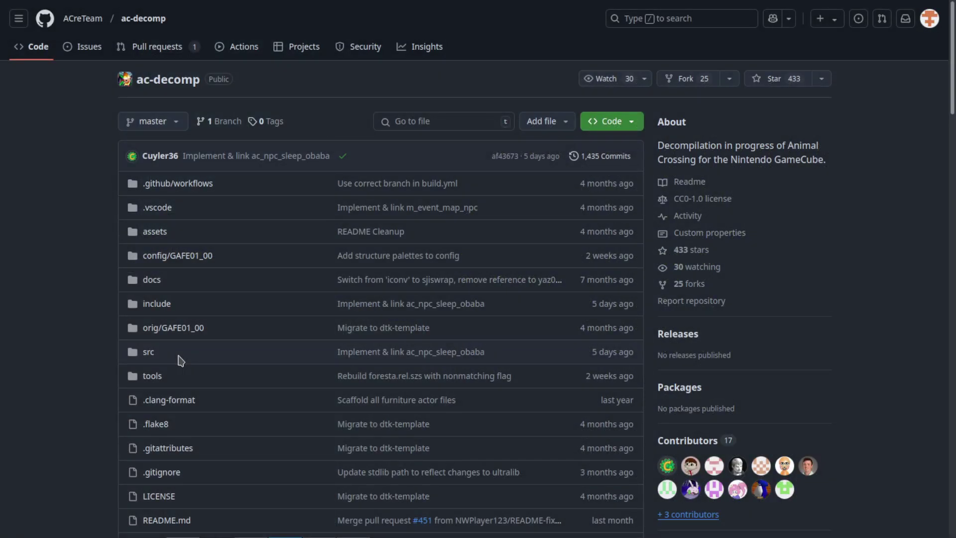
Browse to the src/static/Famicom folder of the ac-decomp repository on GitHub
{"action": "left_click", "coordinate": [152, 355]}
{"action": "left_click", "coordinate": [232, 339]}
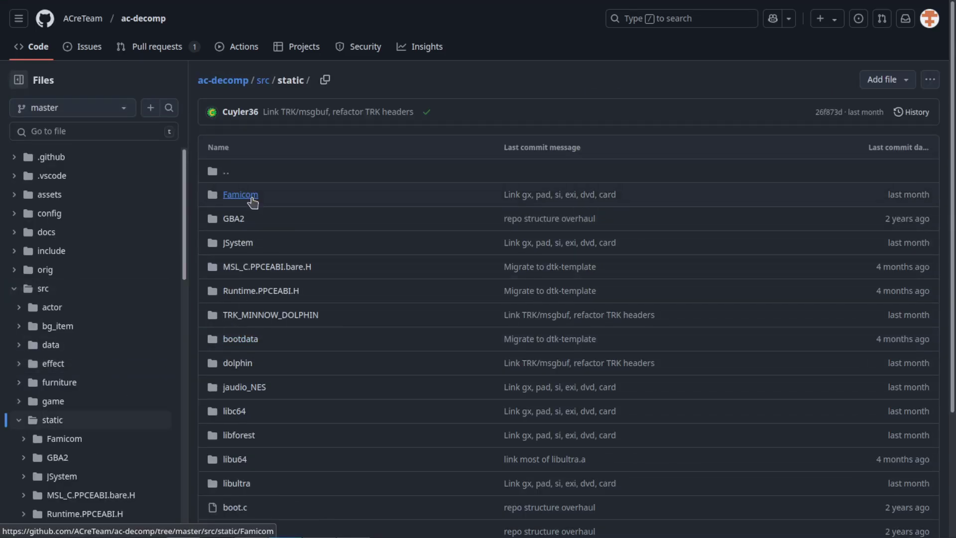
{"action": "left_click", "coordinate": [247, 195]}
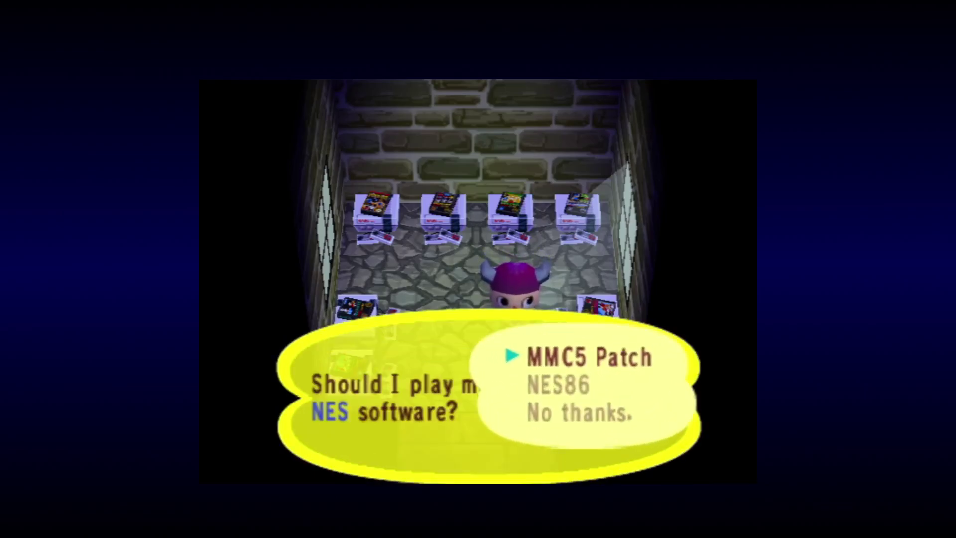
Start NES86 from Animal Crossing's NES software choices and run ttytetris at the ELKS prompt
{"action": "key", "text": "Down"}
{"action": "key", "text": "Return"}
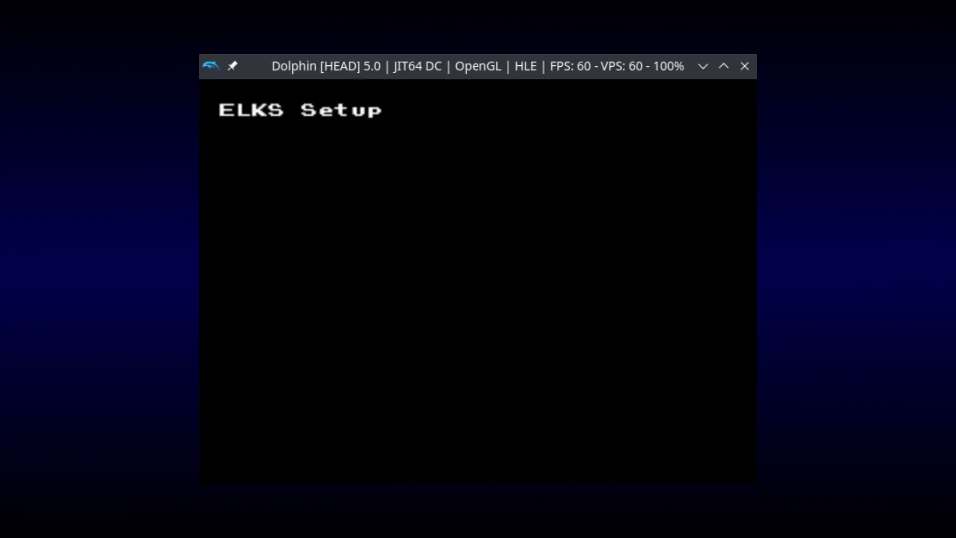
{"action": "type", "text": "ttytetris"}
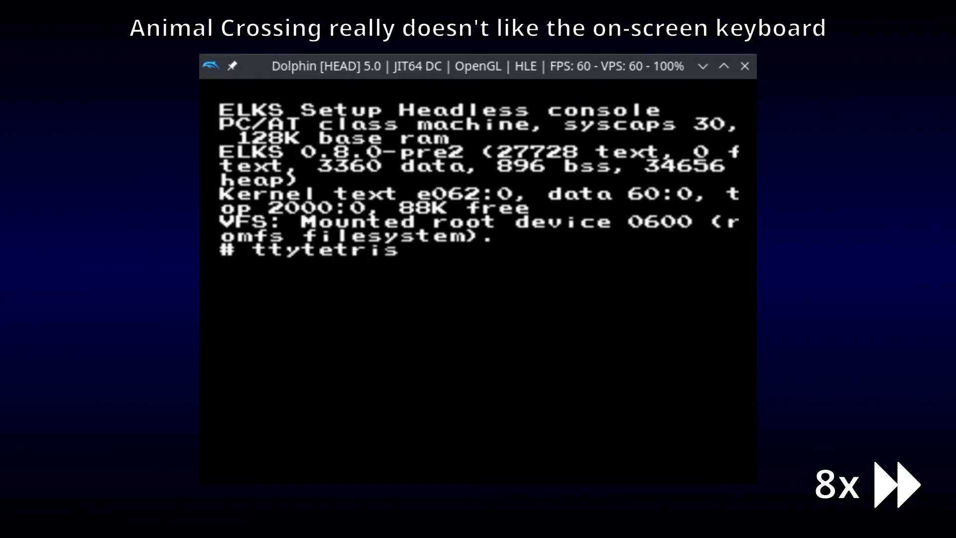
{"action": "key", "text": "Return"}
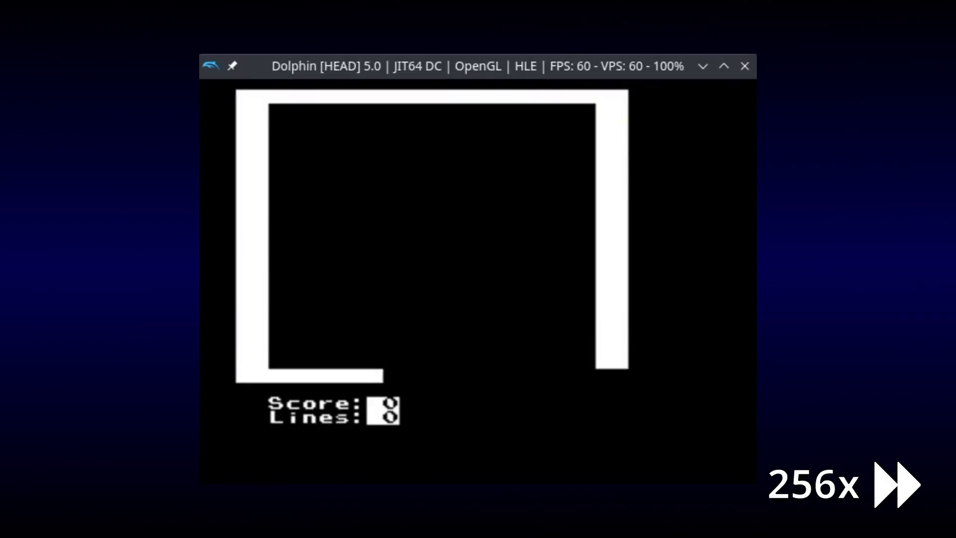
Stack the first Tetris pieces against the left wall of the playing field
{"action": "key", "text": "Left"}
{"action": "key", "text": "Left"}
{"action": "key", "text": "Left"}
{"action": "key", "text": "Left"}
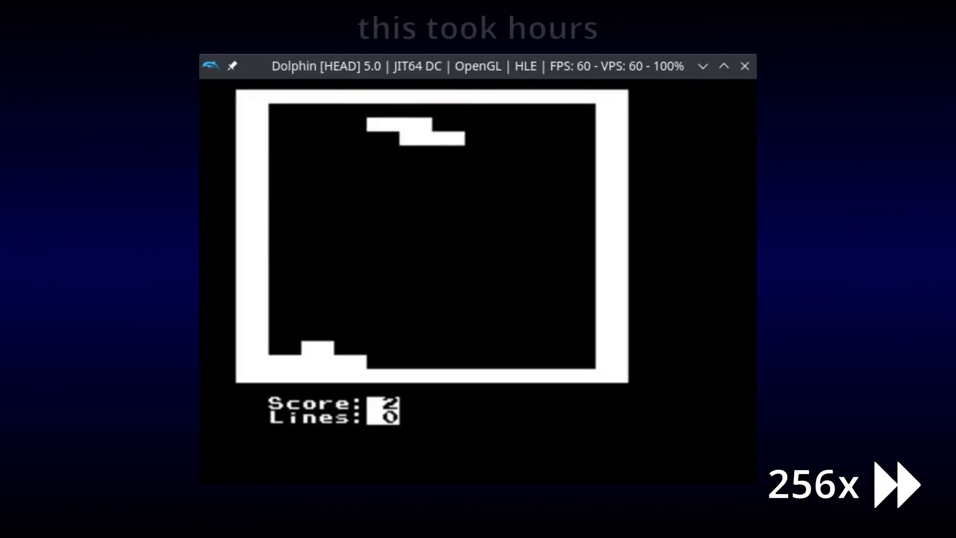
{"action": "key", "text": "Left"}
{"action": "key", "text": "Left"}
{"action": "key", "text": "Left"}
{"action": "key", "text": "Left"}
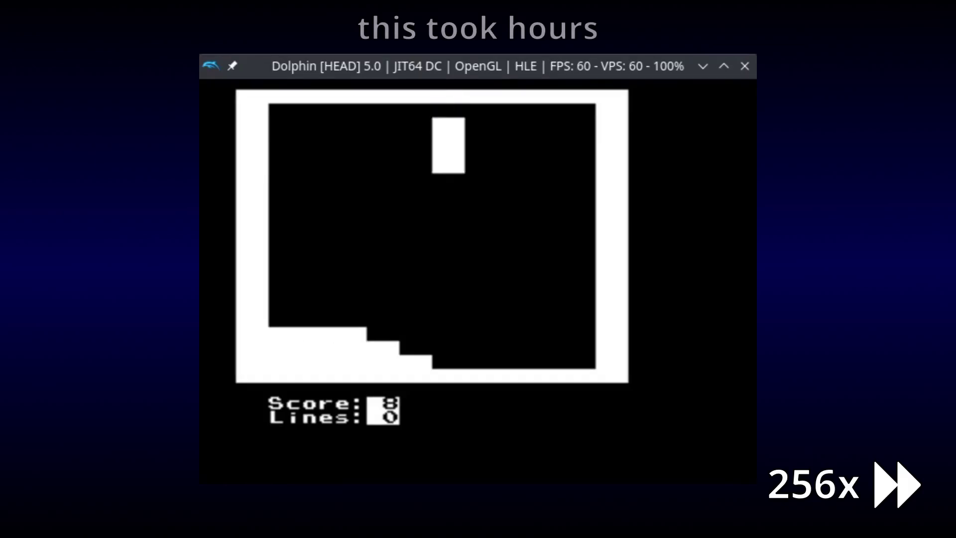
Lay the long bar flat along the floor and stack the following pieces, keeping the rightmost column open
{"action": "key", "text": "Up"}
{"action": "key", "text": "space"}
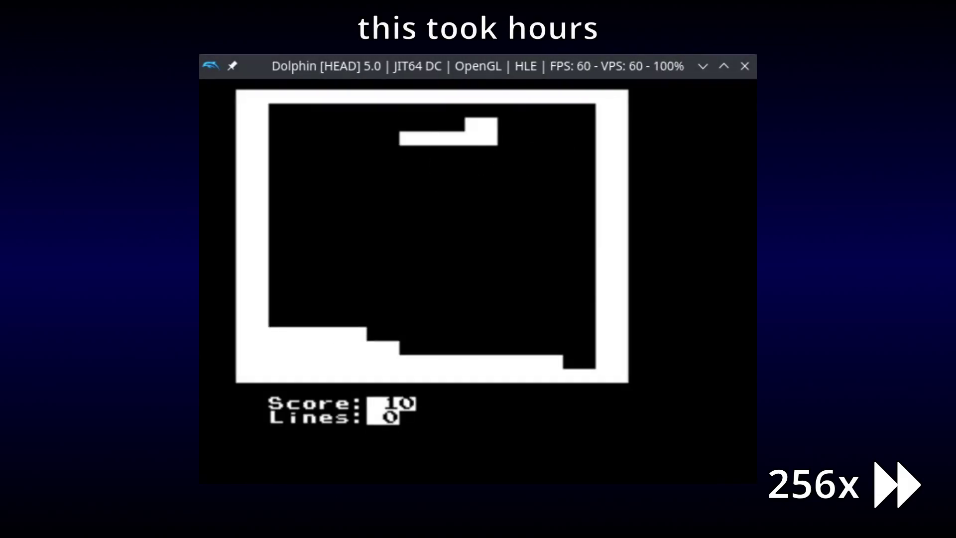
{"action": "key", "text": "Up"}
{"action": "key", "text": "Right"}
{"action": "key", "text": "Right"}
{"action": "key", "text": "space"}
{"action": "key", "text": "space"}
{"action": "key", "text": "space"}
{"action": "key", "text": "Left"}
{"action": "key", "text": "Left"}
{"action": "key", "text": "space"}
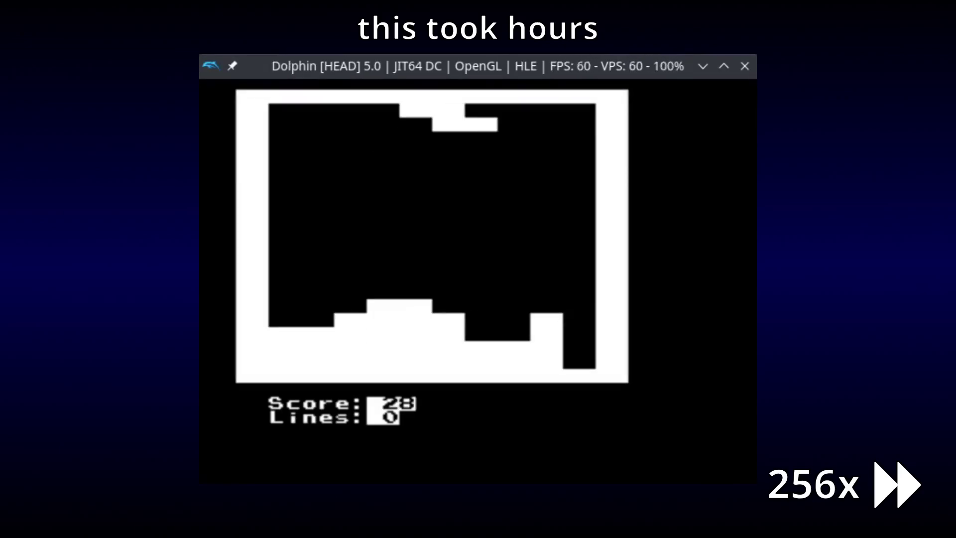
Build up the left side of the Tetris stack by shifting each falling piece left and dropping it
{"action": "key", "text": "Up"}
{"action": "key", "text": "Left"}
{"action": "key", "text": "Left"}
{"action": "key", "text": "Left"}
{"action": "key", "text": "Left"}
{"action": "key", "text": "space"}
{"action": "key", "text": "space"}
{"action": "key", "text": "Left"}
{"action": "key", "text": "Left"}
{"action": "key", "text": "space"}
{"action": "key", "text": "Left"}
{"action": "key", "text": "Left"}
{"action": "key", "text": "Left"}
{"action": "key", "text": "space"}
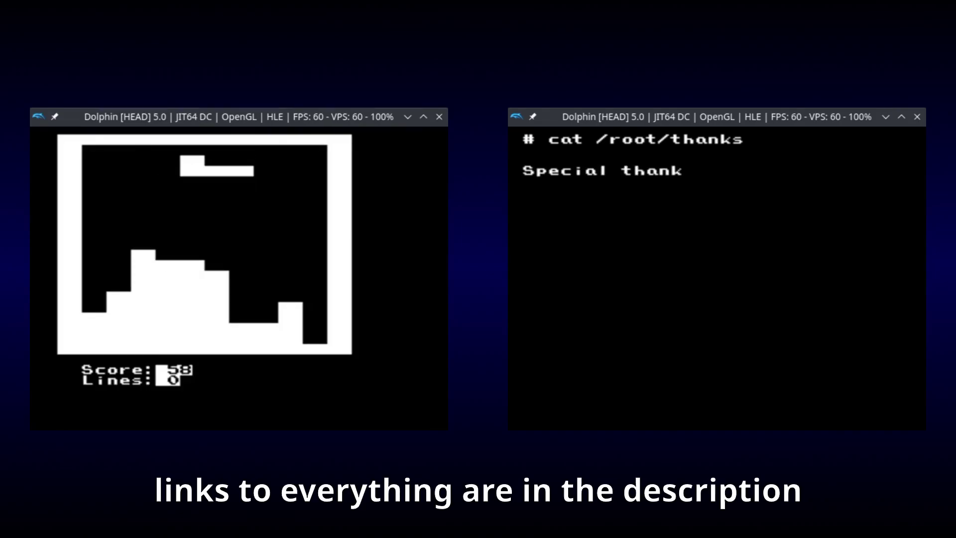
{"action": "key", "text": "Left"}
{"action": "key", "text": "Left"}
{"action": "key", "text": "Left"}
{"action": "key", "text": "space"}
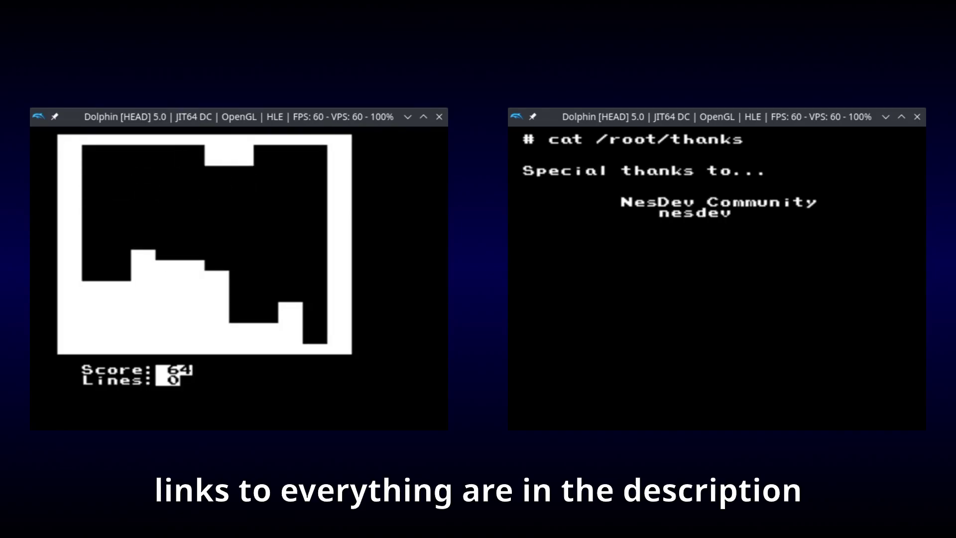
Fill the gap right of the stack's centre with the square and T pieces, and level the left side
{"action": "key", "text": "Right"}
{"action": "key", "text": "space"}
{"action": "key", "text": "Left"}
{"action": "key", "text": "Left"}
{"action": "key", "text": "Left"}
{"action": "key", "text": "space"}
{"action": "key", "text": "Right"}
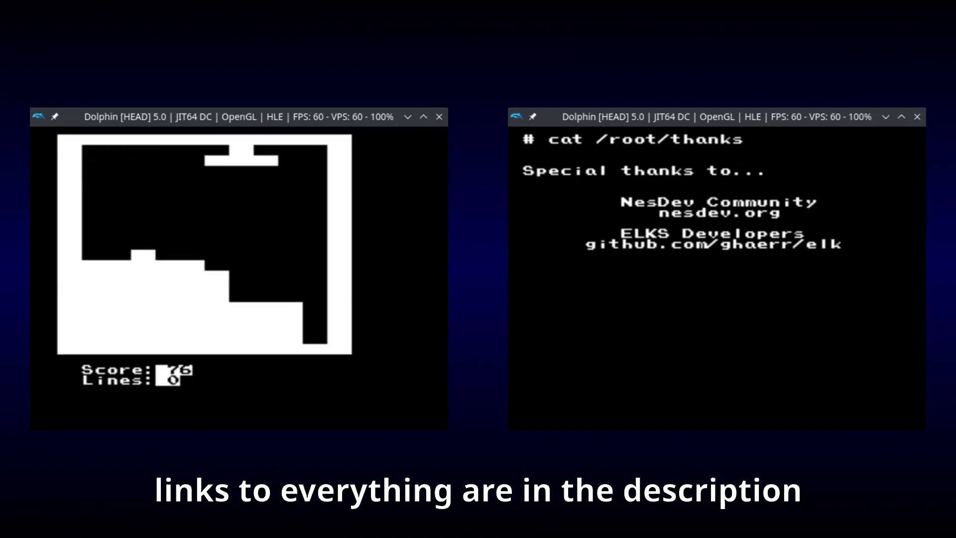
{"action": "key", "text": "Right"}
{"action": "key", "text": "Up"}
{"action": "key", "text": "Up"}
{"action": "key", "text": "space"}
Rotate the long bar upright and drop it into the open rightmost column to clear four lines
{"action": "key", "text": "Up"}
{"action": "key", "text": "Right"}
{"action": "key", "text": "Right"}
{"action": "key", "text": "Right"}
{"action": "key", "text": "Right"}
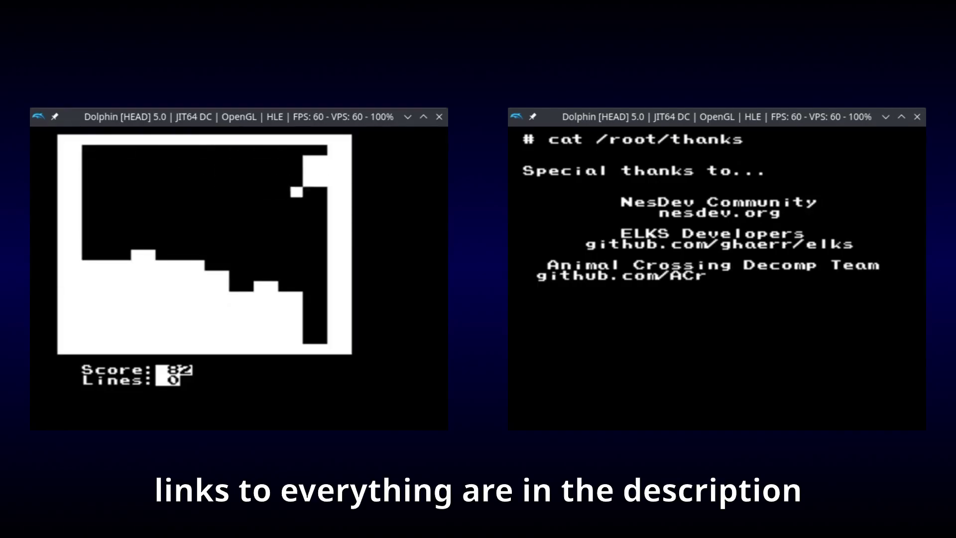
{"action": "key", "text": "space"}
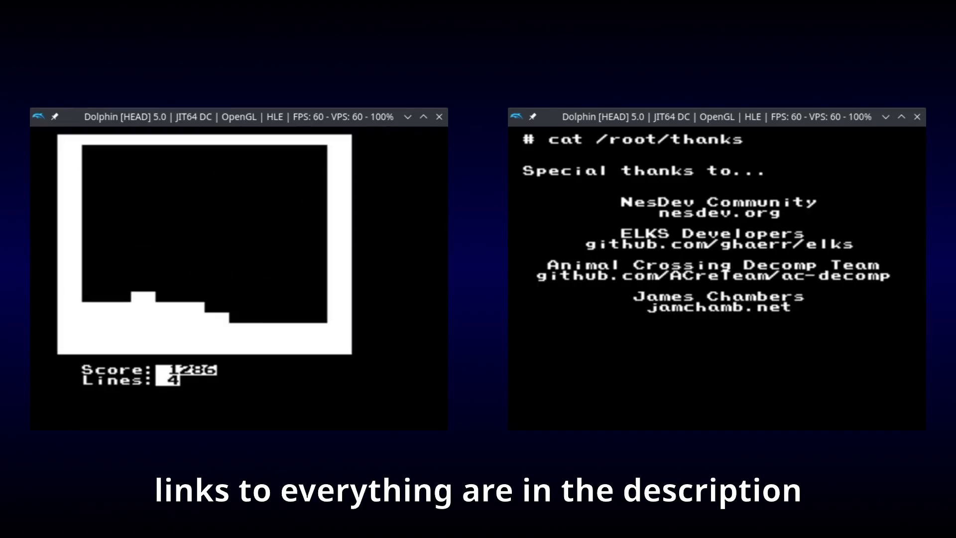